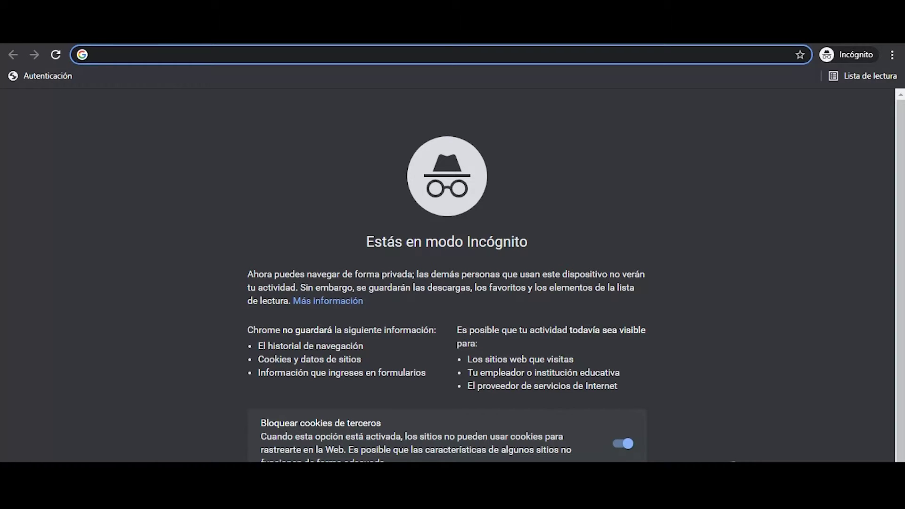
Search Google for "guc.wayuu" and open the "Wp/guc/Ee'iyalaaya a'laülaasü" main page on Wikimedia Incubator.
text(guc.wayuu)
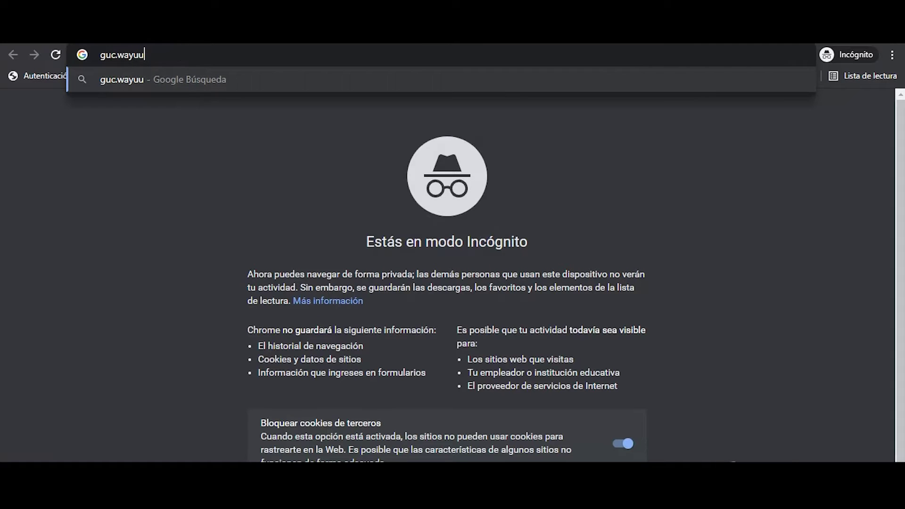
key(Return)
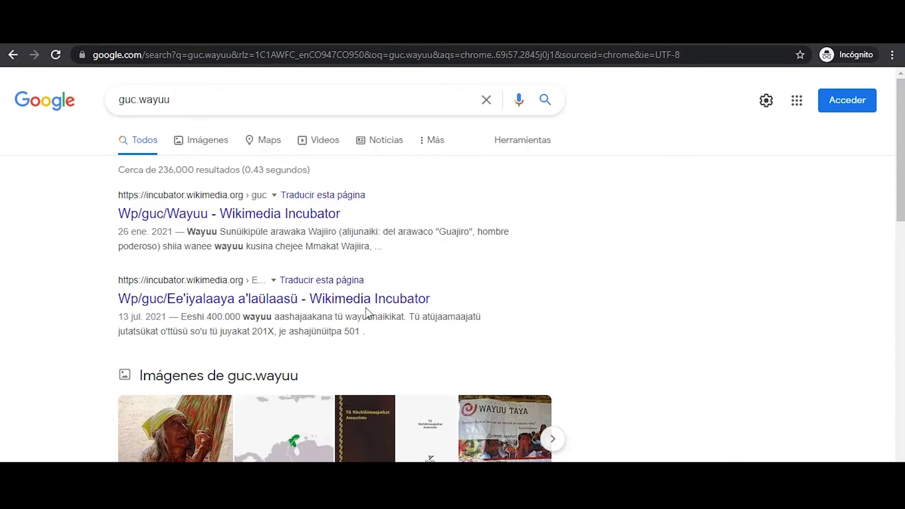
click(269, 303)
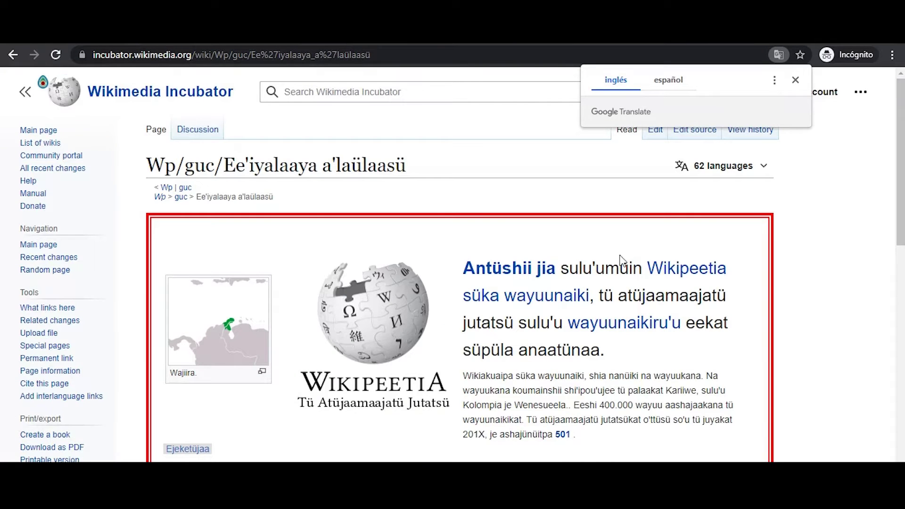
click(805, 296)
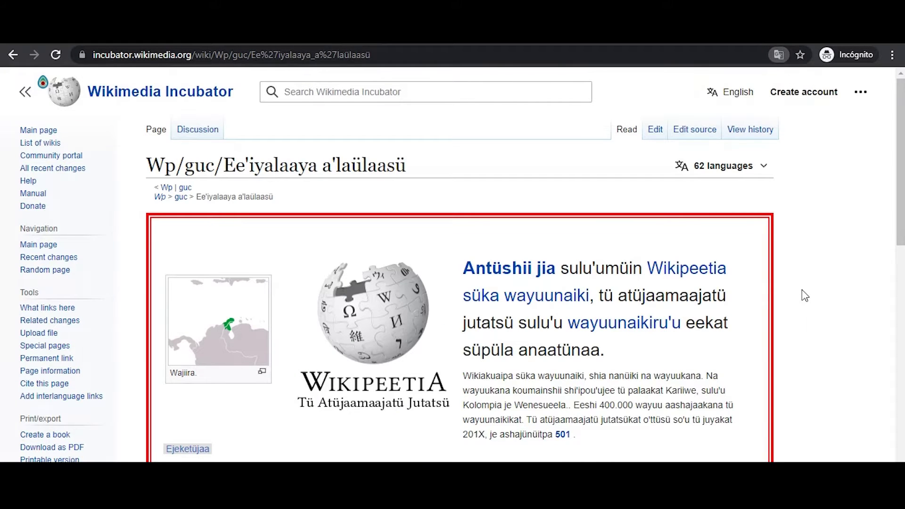
scroll(805, 296, down, 1)
scroll(805, 296, up, 1)
Log in to the Wikimedia Incubator account by entering the account password.
click(866, 101)
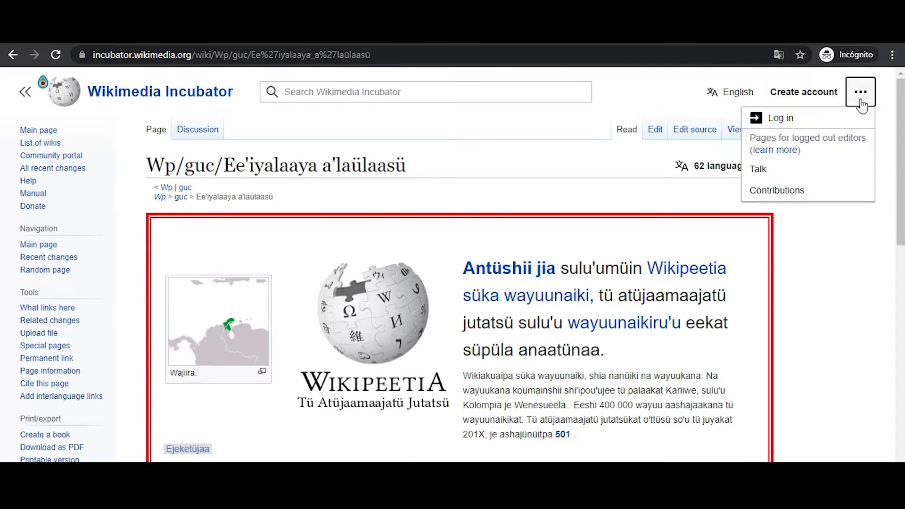
click(805, 123)
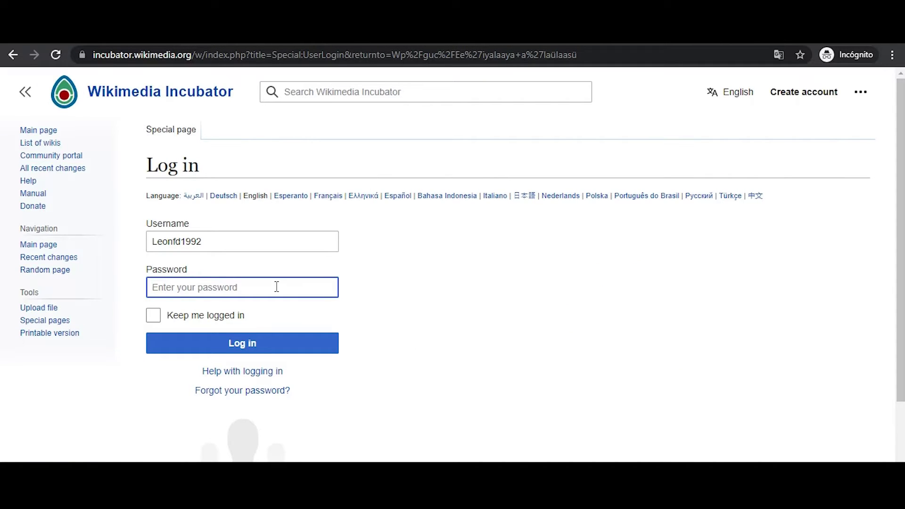
text(•••••••••••••)
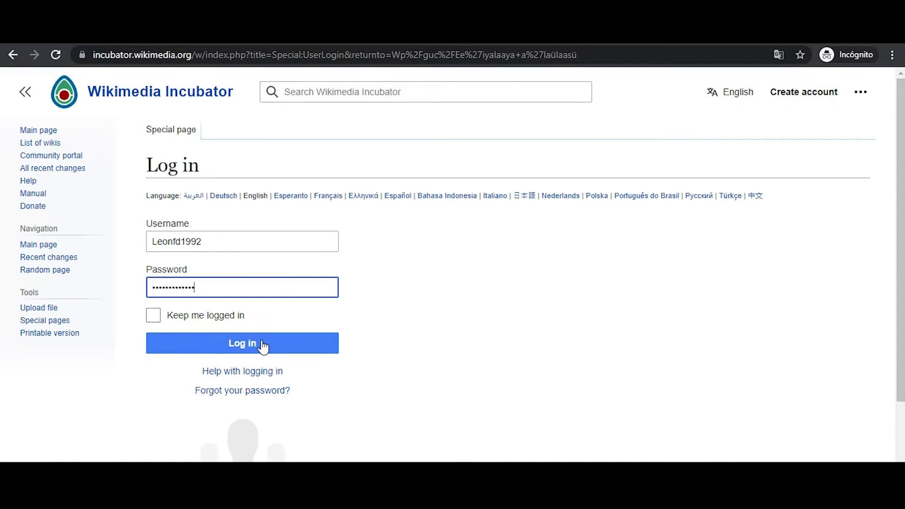
click(263, 347)
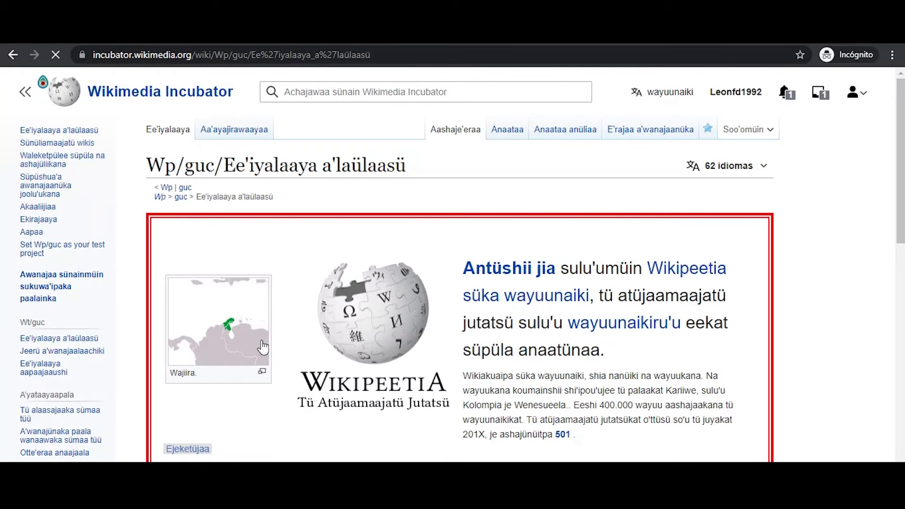
Create a new page titled "Pali'isa" from the page-creation form below the portal's topic table.
scroll(264, 347, down, 3)
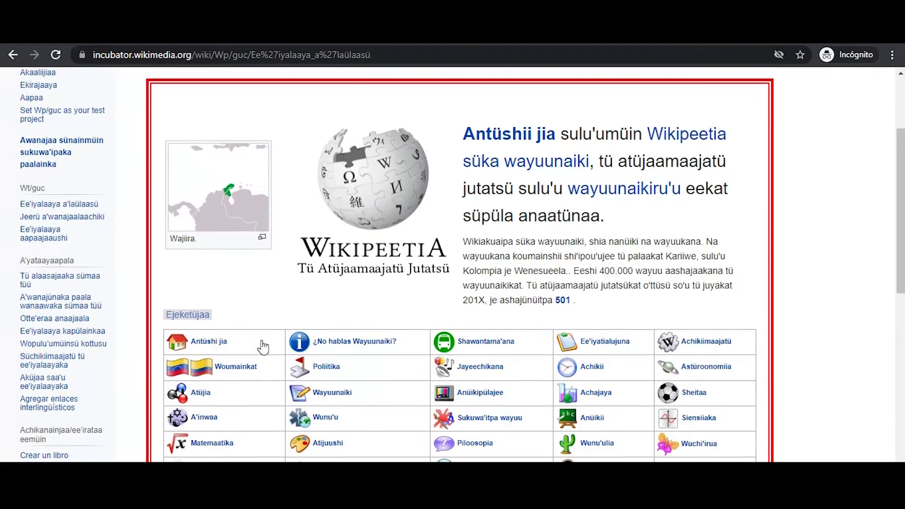
scroll(263, 347, down, 4)
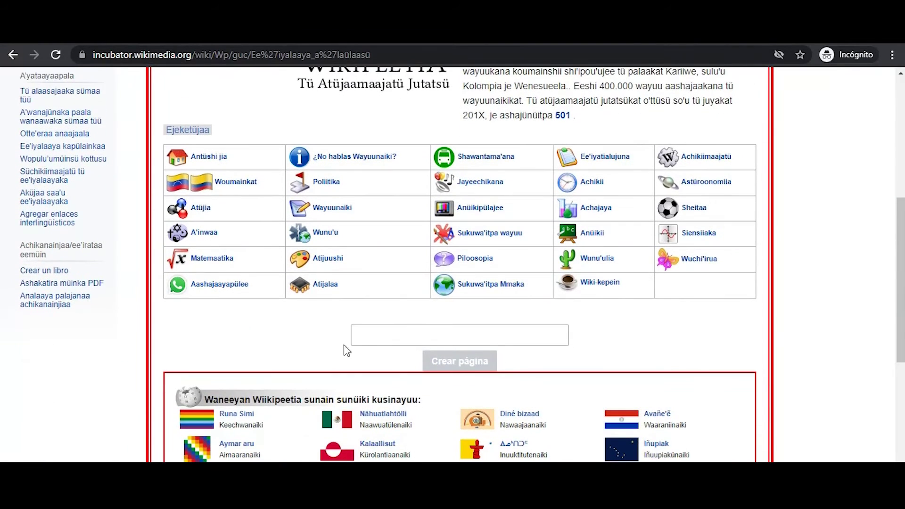
click(379, 339)
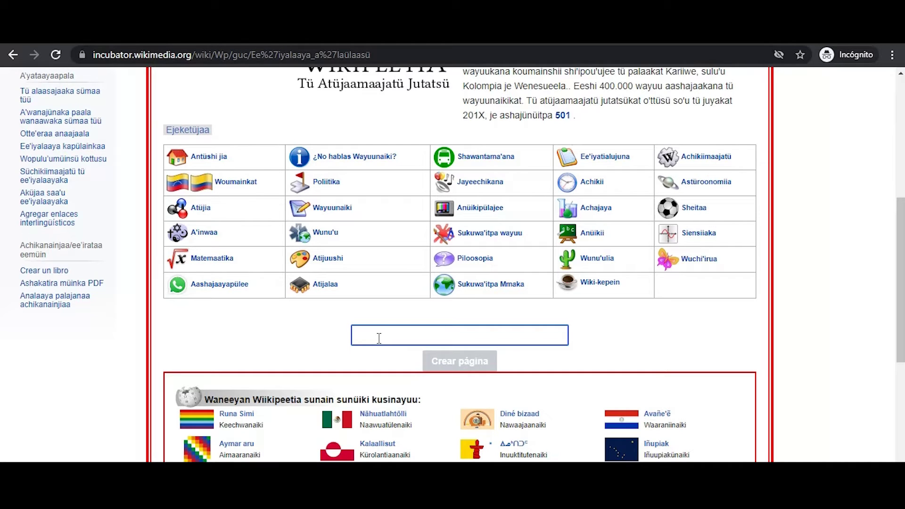
text(Pali'isa)
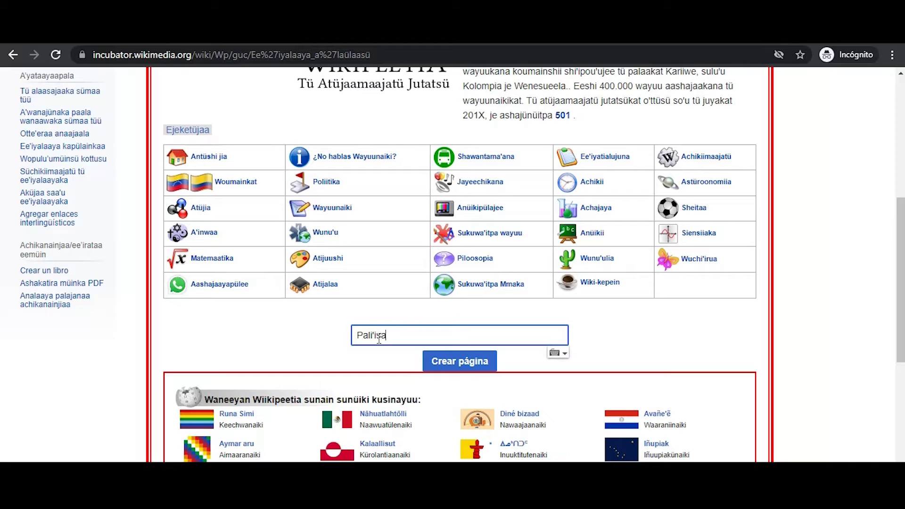
click(468, 367)
click(463, 367)
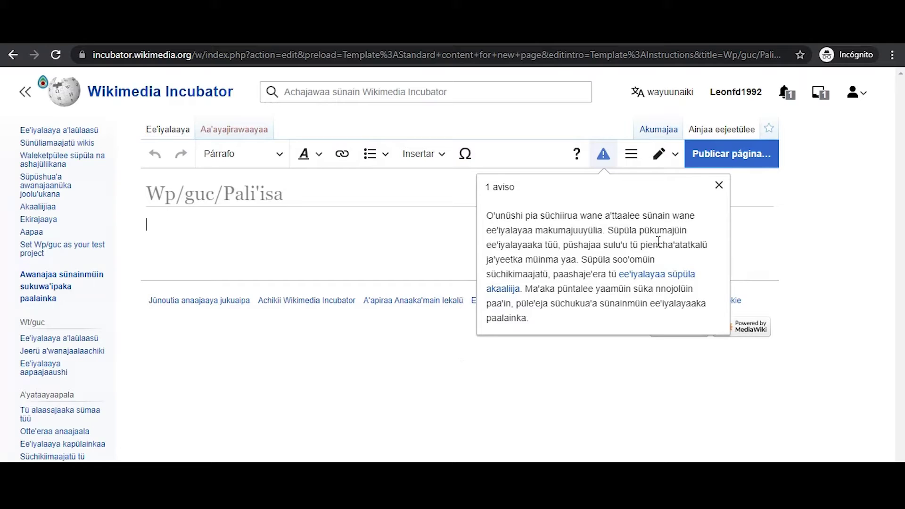
Paste the copied article text into the Pali'isa page body and remove the extra blank line above "Aainjia otta apülajaa.".
click(180, 229)
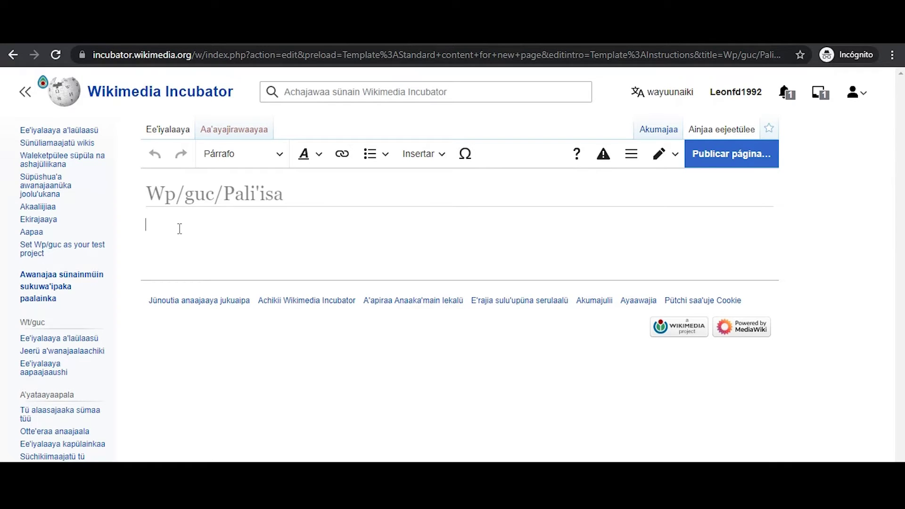
key(ctrl+v)
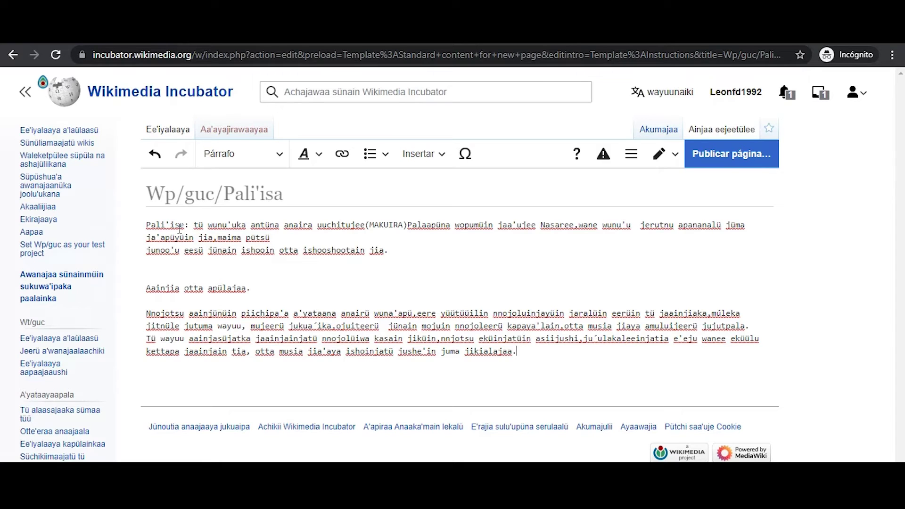
click(171, 263)
key(BackSpace)
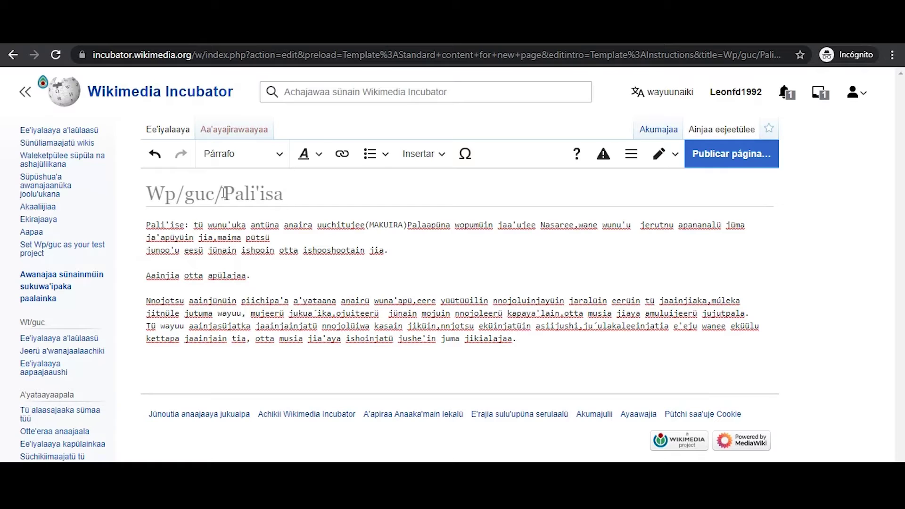
click(313, 277)
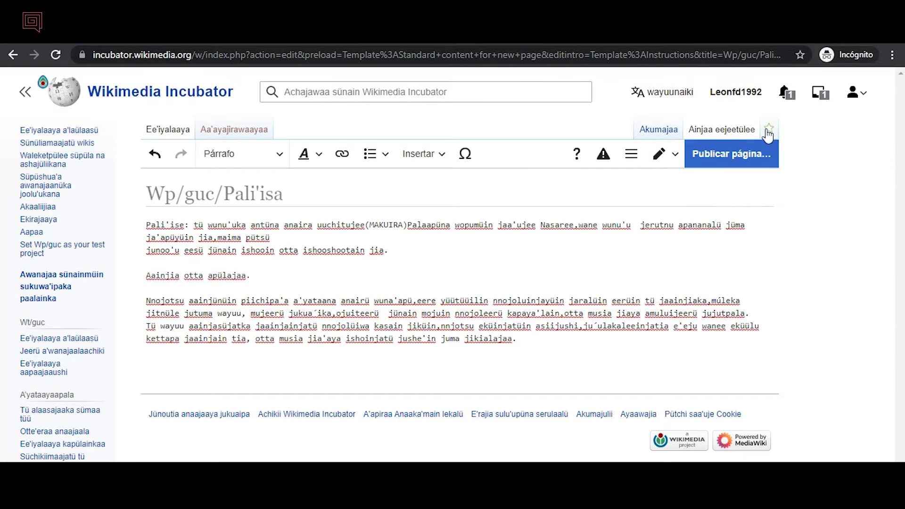
Publish the new Pali'isa page with the edit summary "Pütchi jeketü saa'u Pali'isa".
click(718, 160)
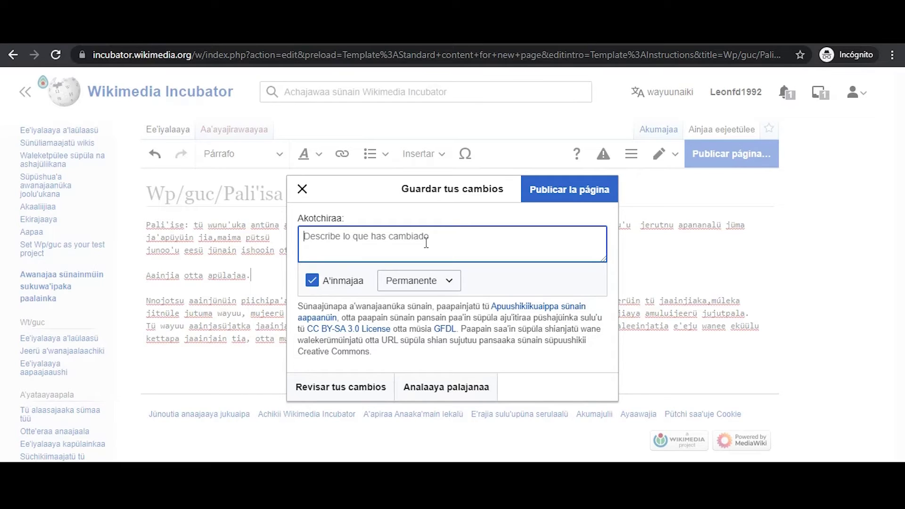
text(P)
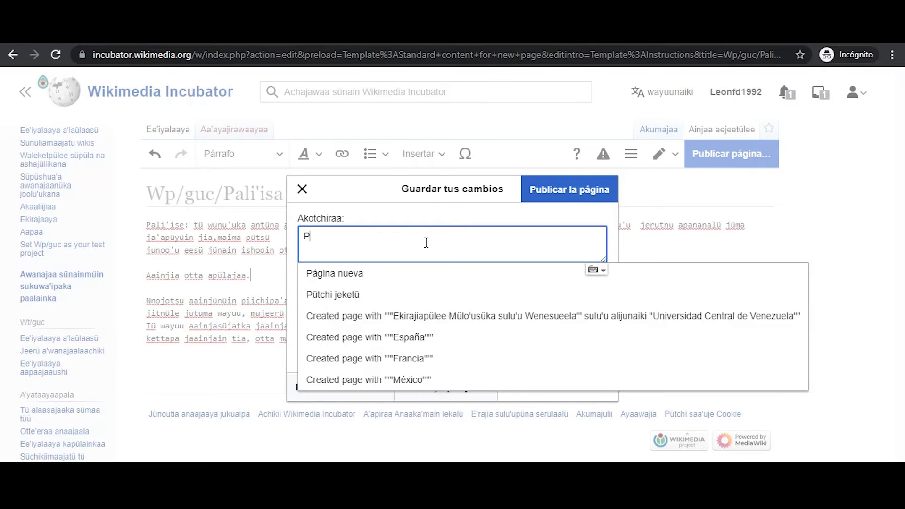
text(ütchi jeketü )
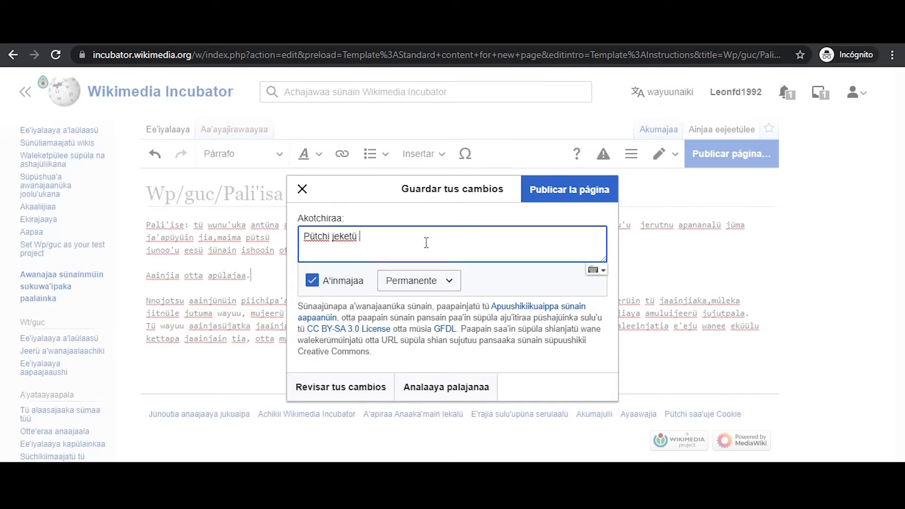
text(saa'u Pali'isa)
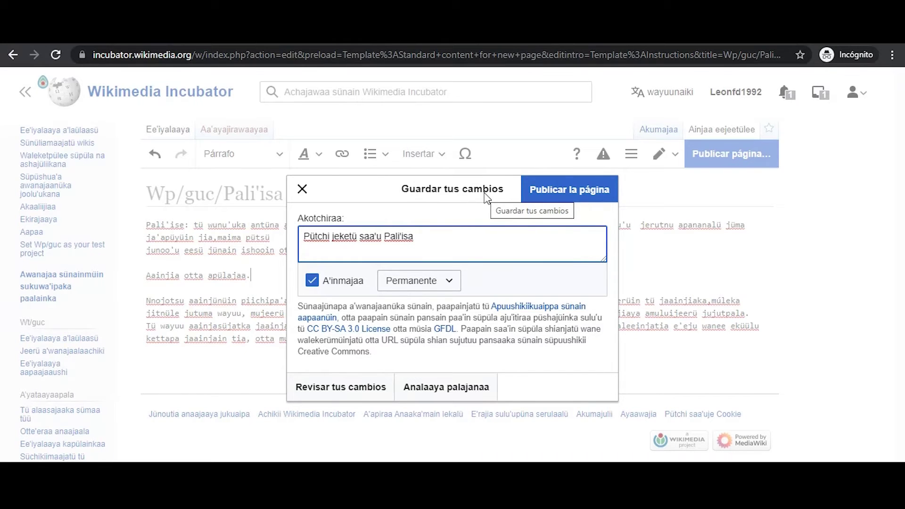
click(566, 198)
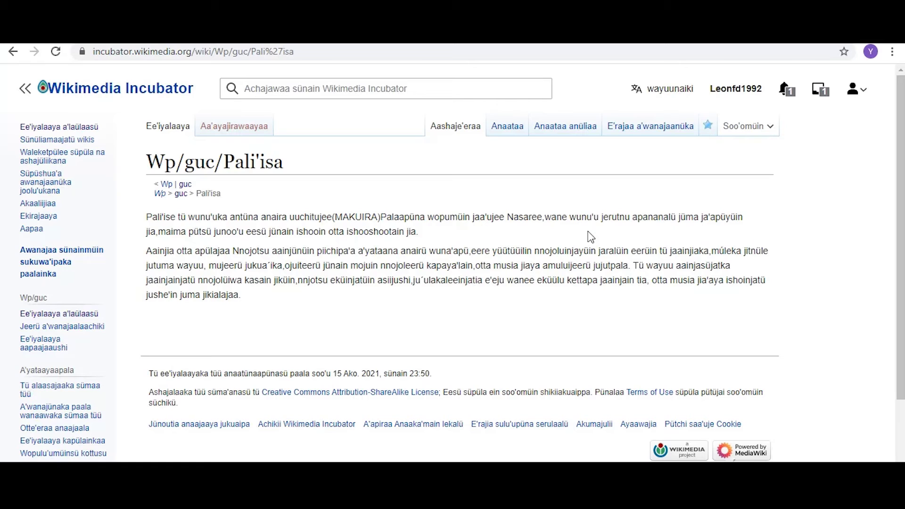
Edit the source of the Pali'isa page and add a blank line after "Aainjia otta apülajaa".
click(559, 134)
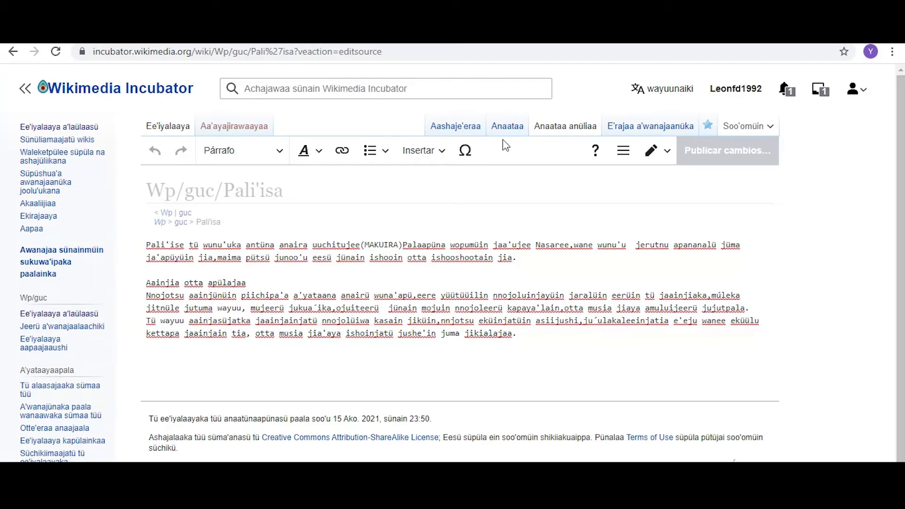
click(261, 281)
key(Return)
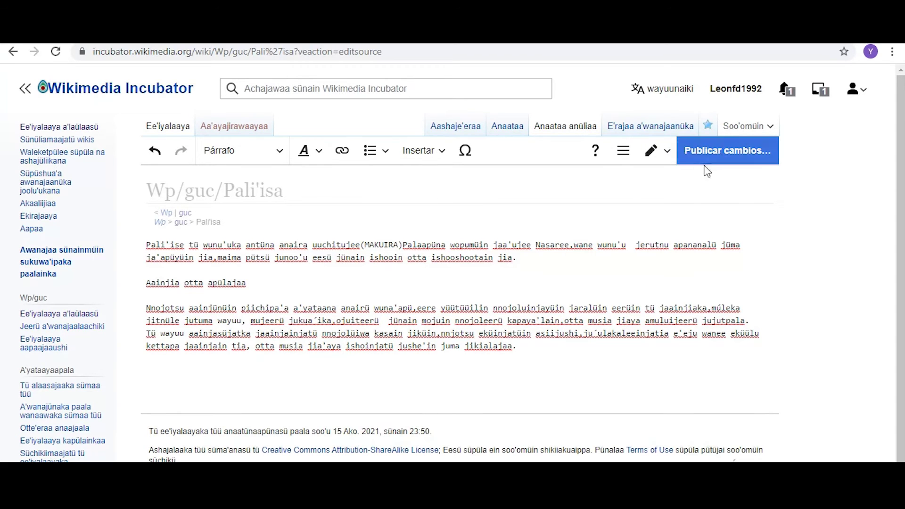
Publish the Pali'isa correction with the summary "Anaataa pütchi", marked as a minor edit ("Tüü shia wane anaatawa motsosü").
click(750, 161)
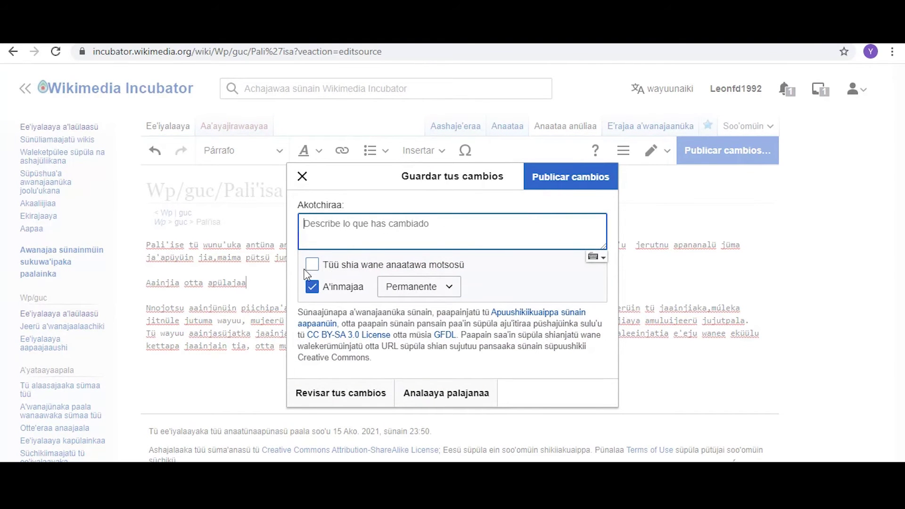
click(385, 236)
text(Anaataa)
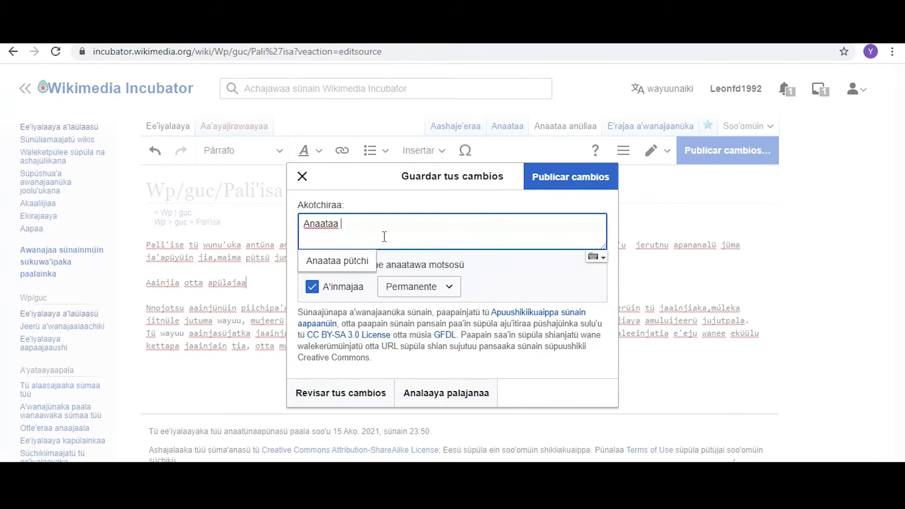
click(353, 262)
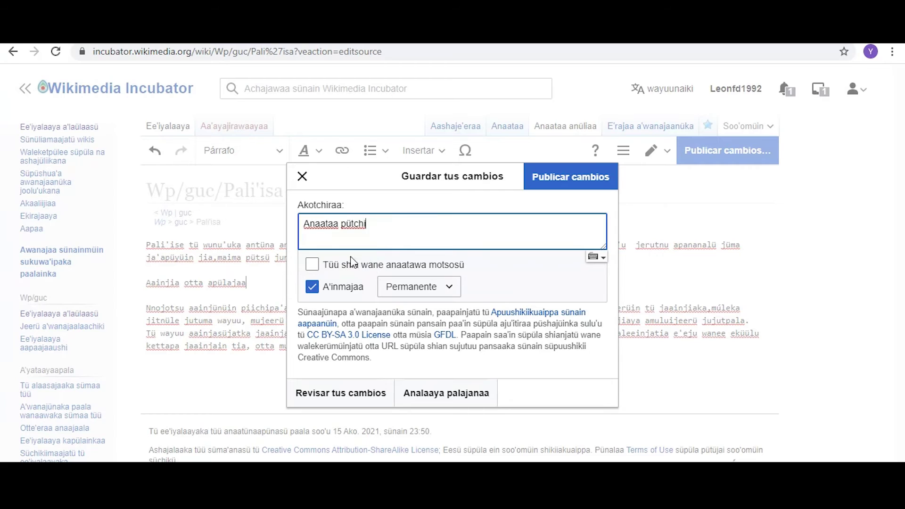
click(312, 264)
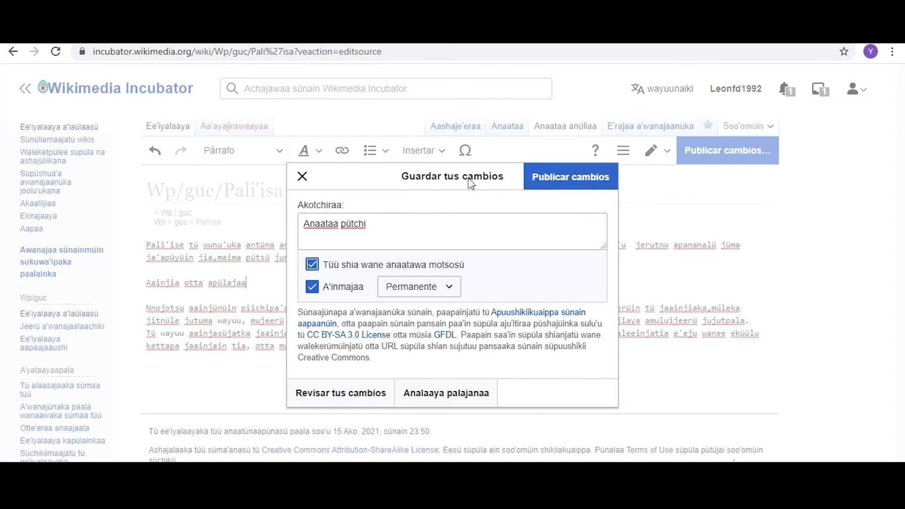
click(566, 185)
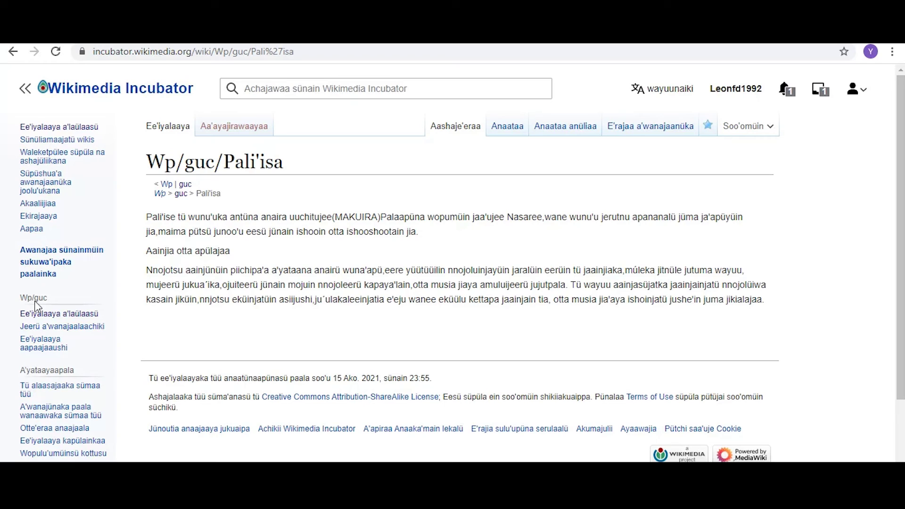
Go to the Wayuu Wikipedia main page (Ee'iyalaaya a'laülaasü) and open its Ee'iyatialujuna index of all pages prefixed Wp/guc.
click(54, 315)
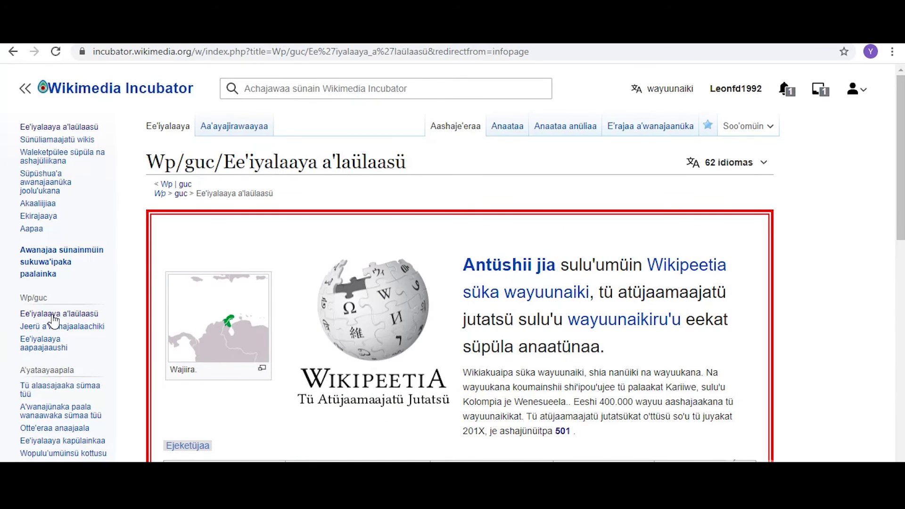
scroll(55, 321, down, 1)
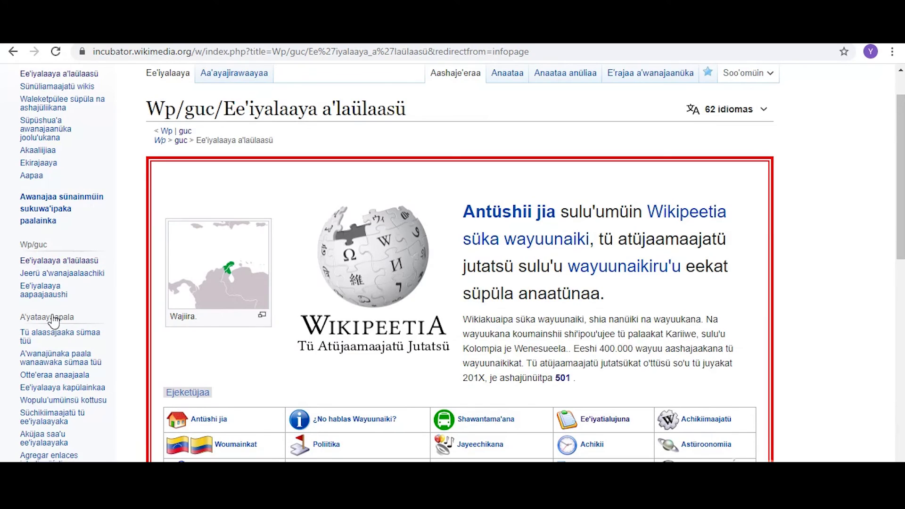
scroll(54, 321, down, 2)
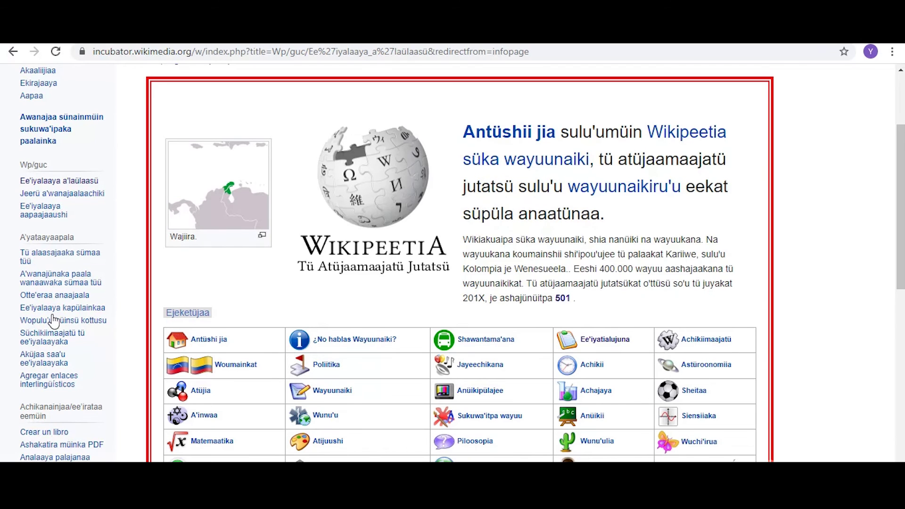
scroll(54, 321, down, 2)
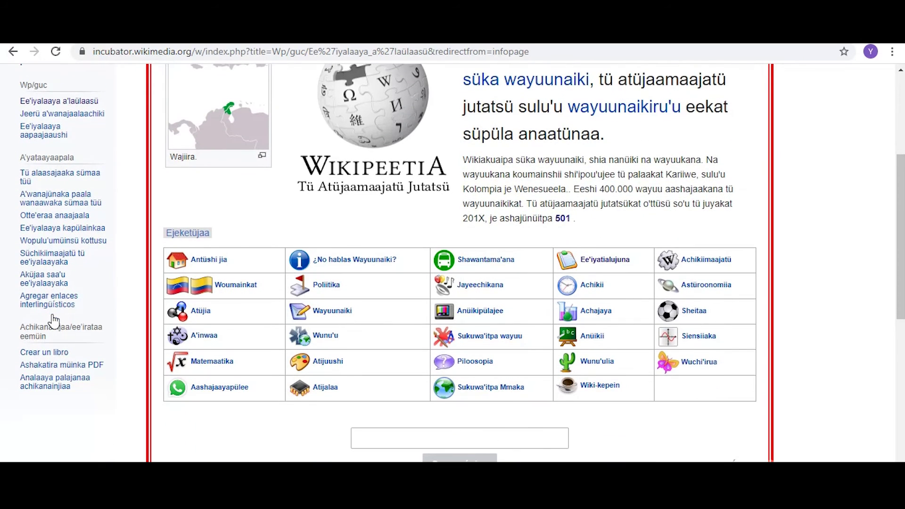
click(607, 259)
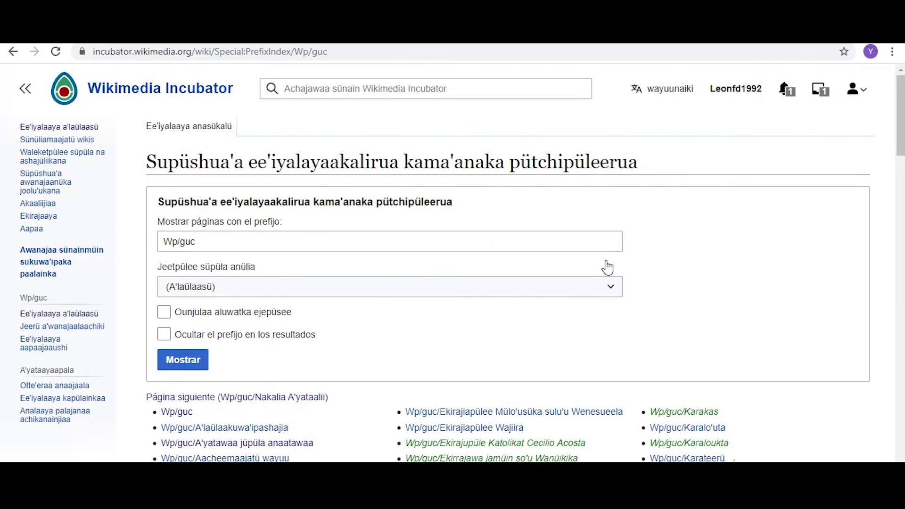
Find the article "Achikii Wajiira" in the Wp/guc page index, open it and look over its opening sections.
scroll(606, 268, down, 5)
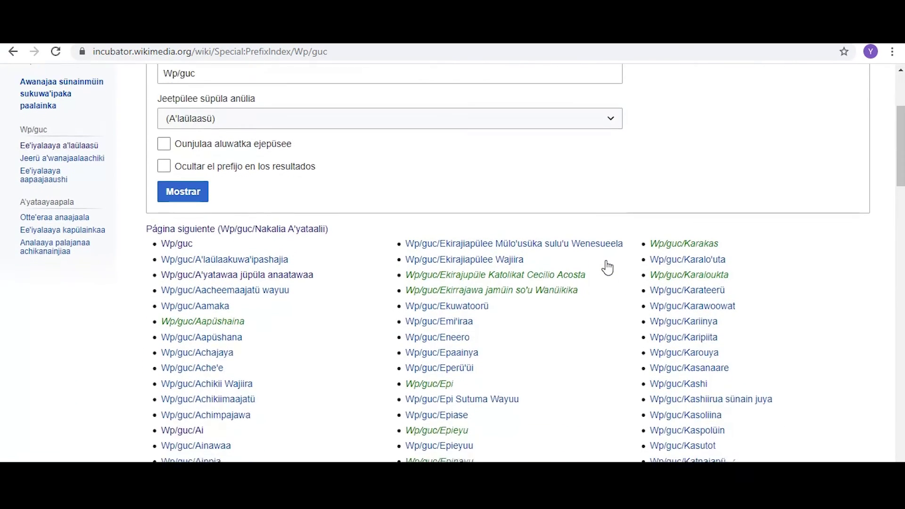
scroll(607, 268, down, 1)
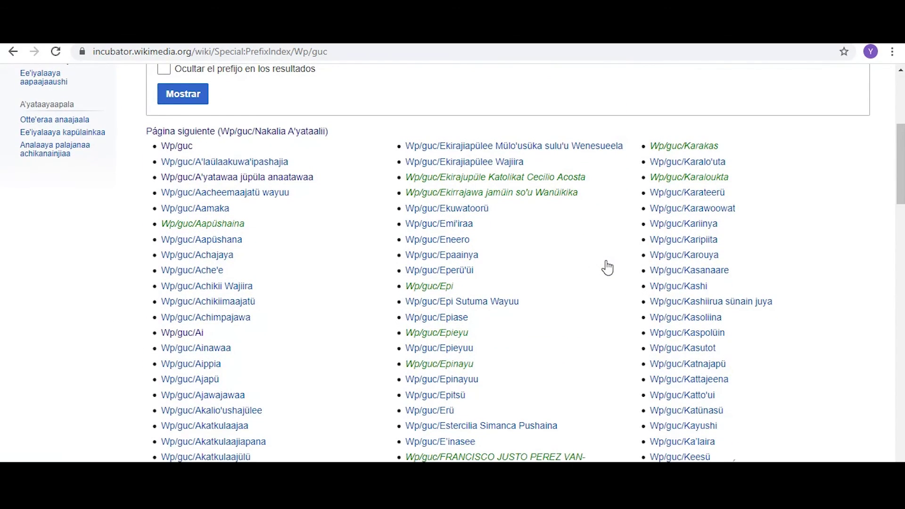
scroll(607, 268, up, 1)
scroll(607, 268, down, 2)
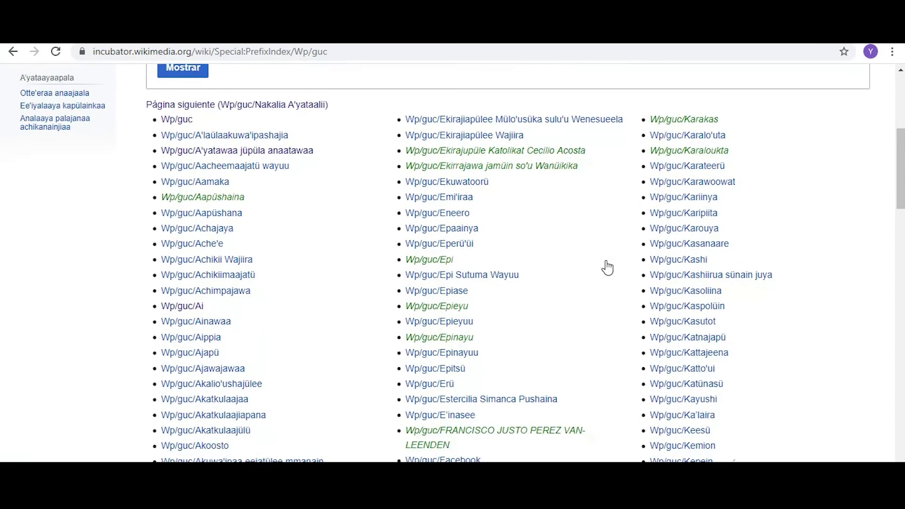
scroll(606, 268, down, 1)
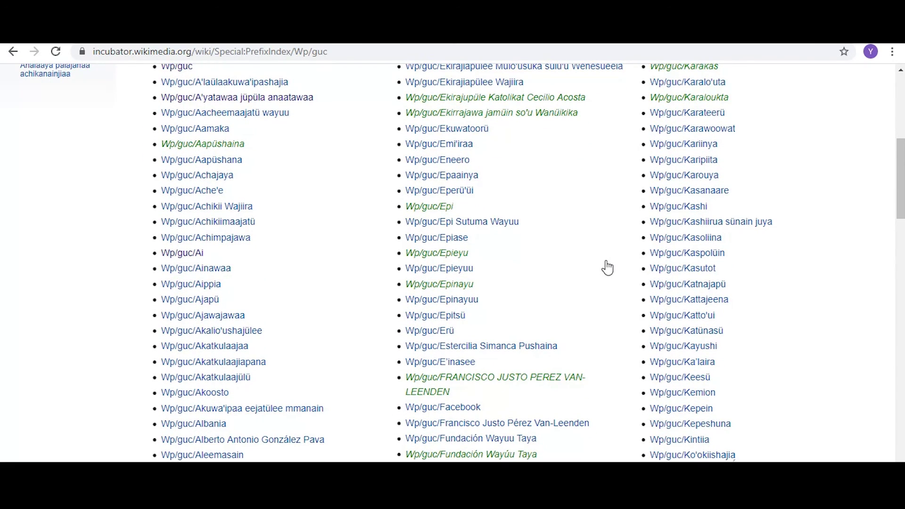
click(224, 208)
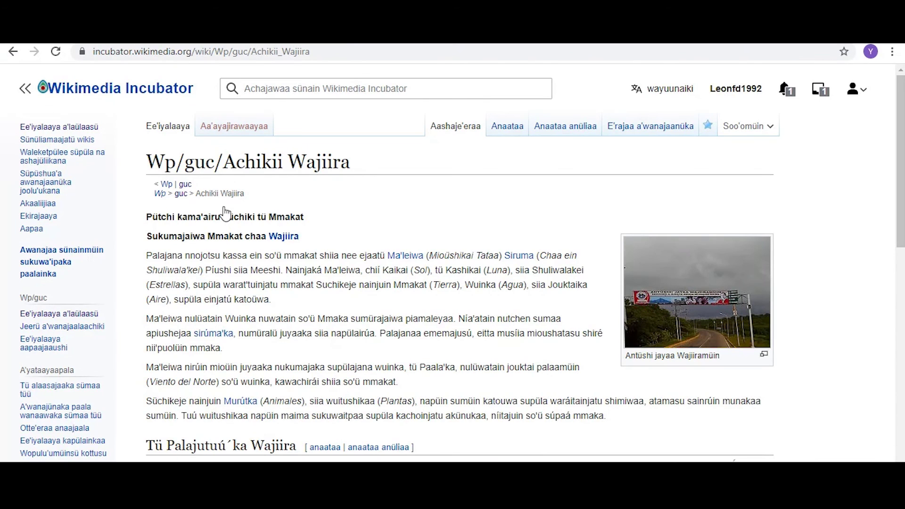
scroll(225, 214, down, 2)
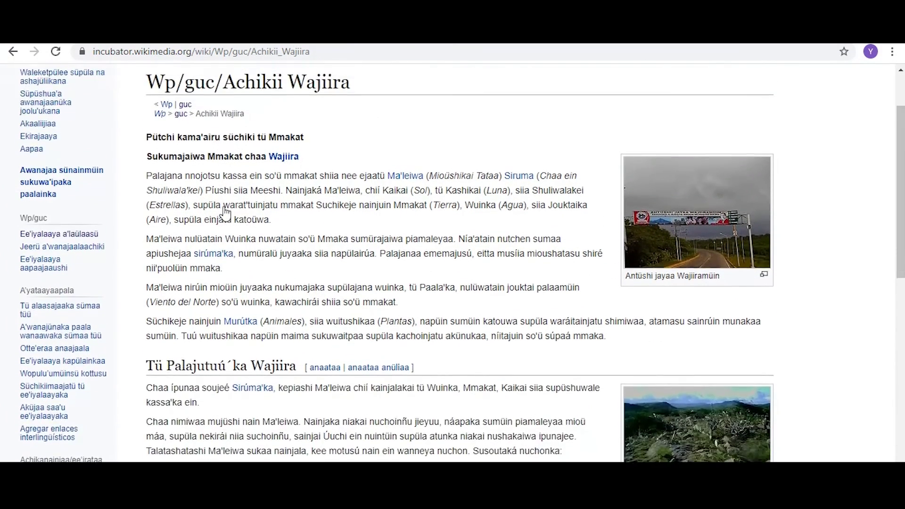
scroll(226, 214, up, 2)
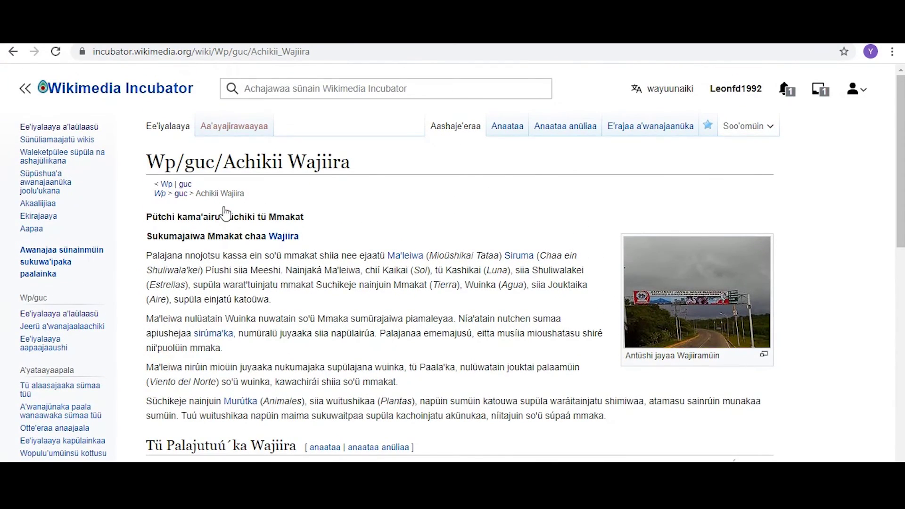
Return to the Wp/guc prefix index and look through its list of article titles.
click(14, 53)
scroll(729, 274, down, 5)
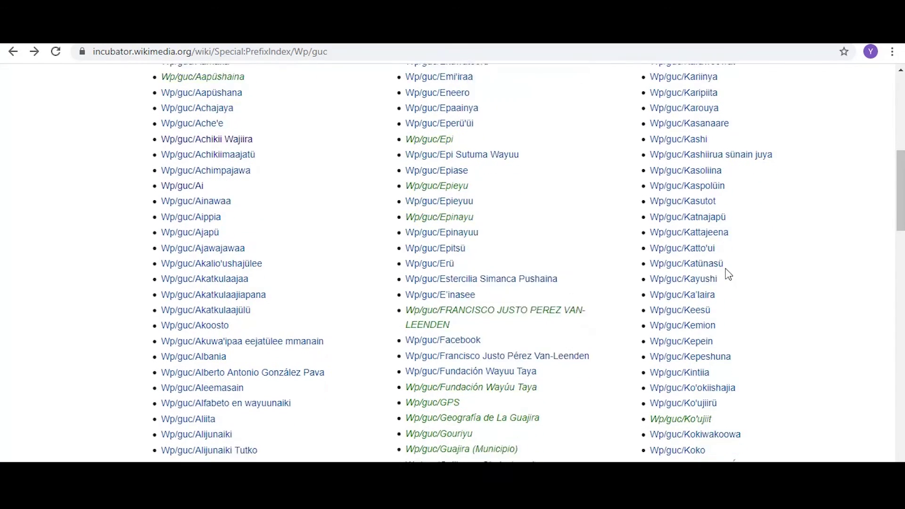
scroll(728, 273, down, 5)
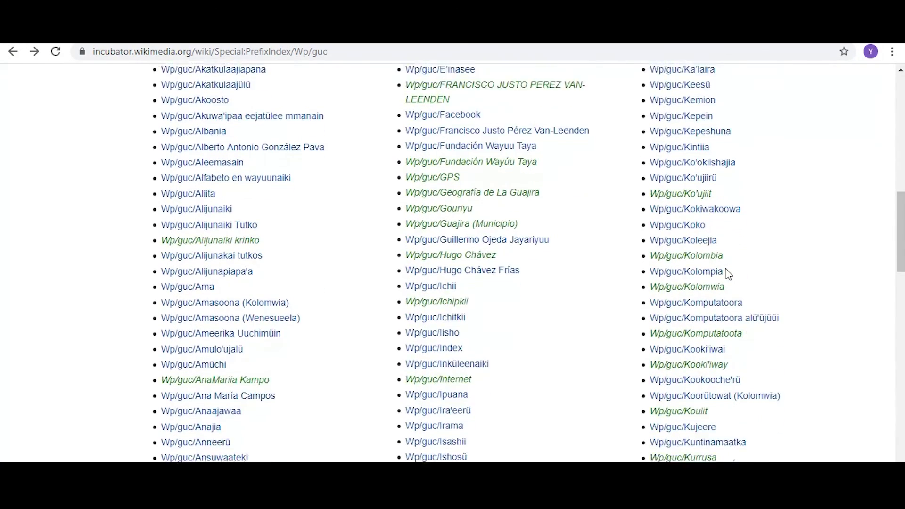
scroll(729, 274, down, 2)
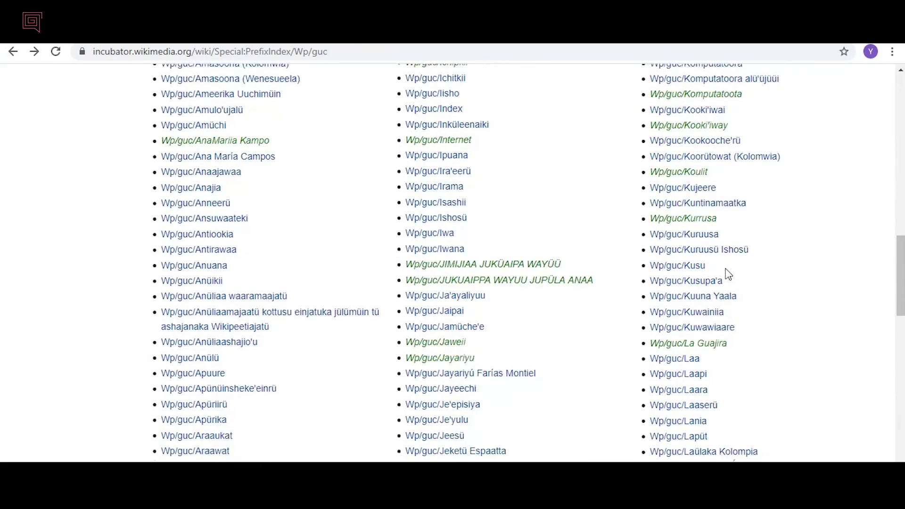
scroll(729, 275, up, 15)
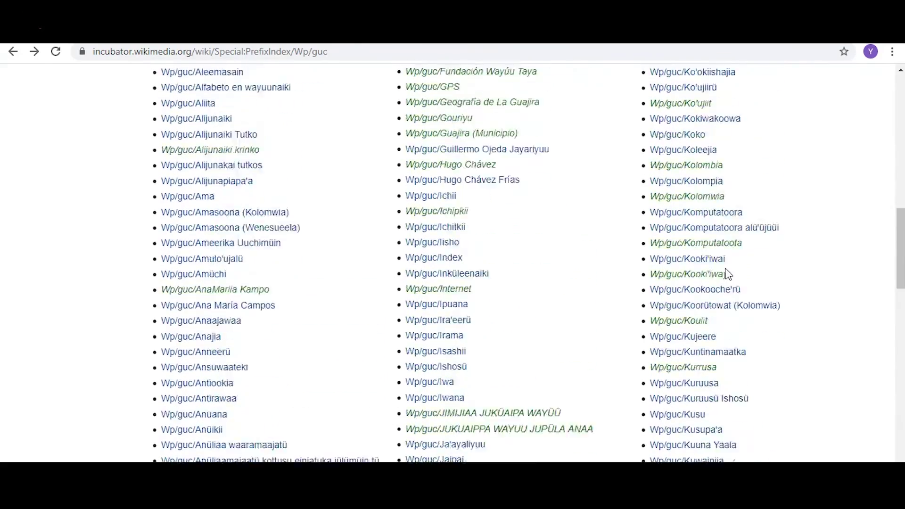